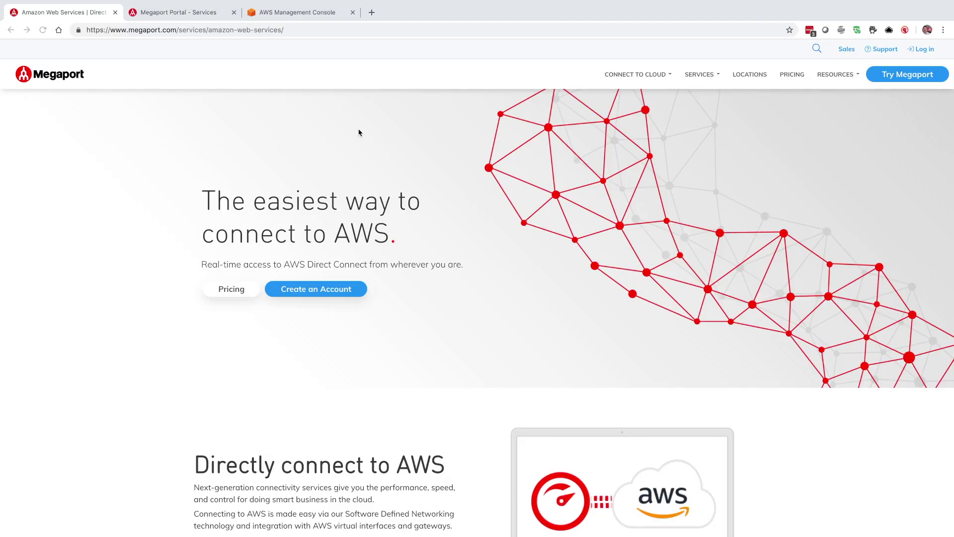
Step: Filter the Megaport Portal services list by 'Denver' to show the 10Gb-Denver-1 port
{"action": "left_click", "coordinate": [279, 81]}
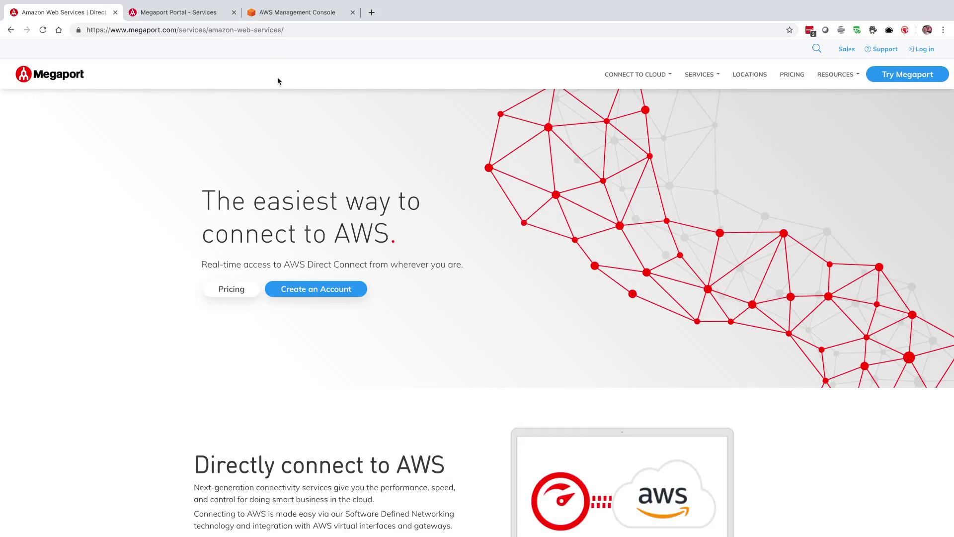
{"action": "scroll", "coordinate": [288, 132], "scroll_direction": "down", "scroll_amount": 2}
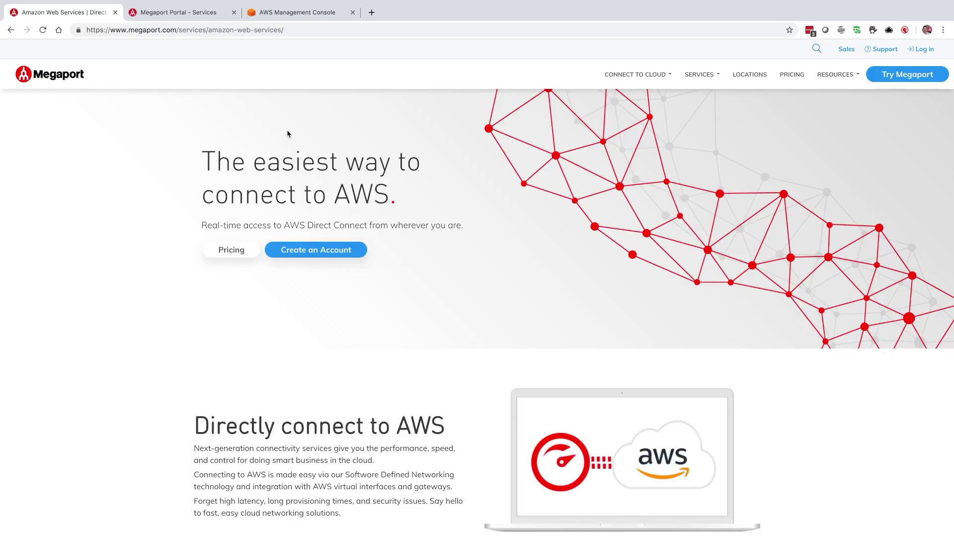
{"action": "scroll", "coordinate": [292, 121], "scroll_direction": "up", "scroll_amount": 1}
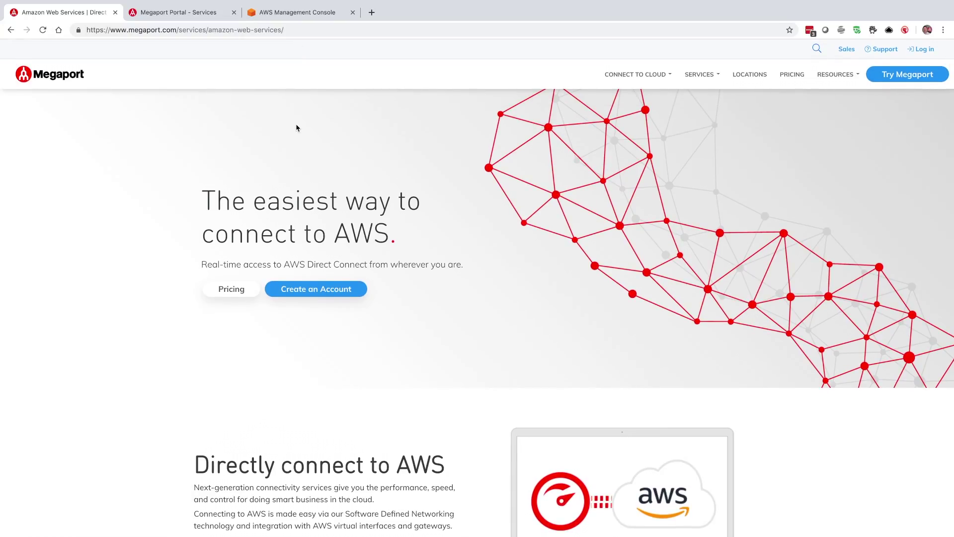
{"action": "scroll", "coordinate": [296, 129], "scroll_direction": "down", "scroll_amount": 1}
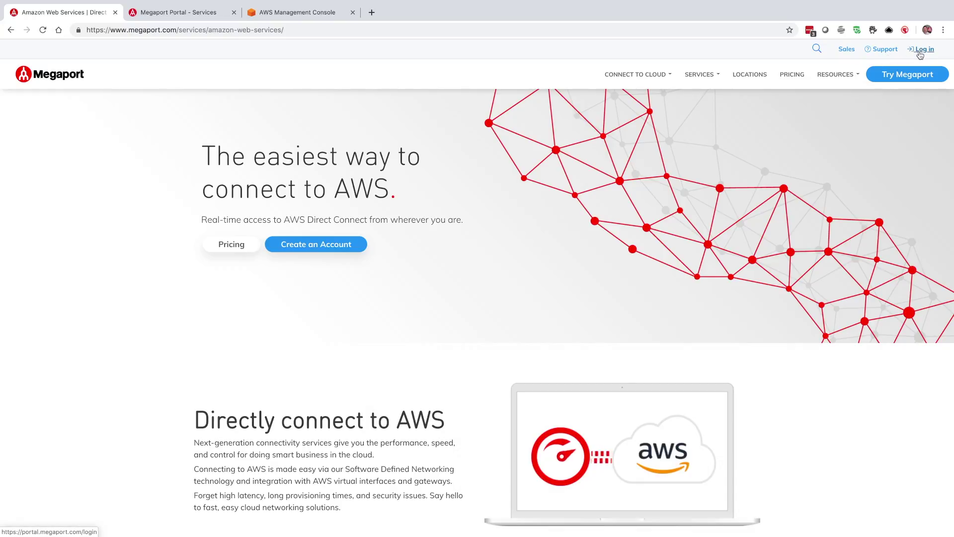
{"action": "left_click", "coordinate": [193, 10]}
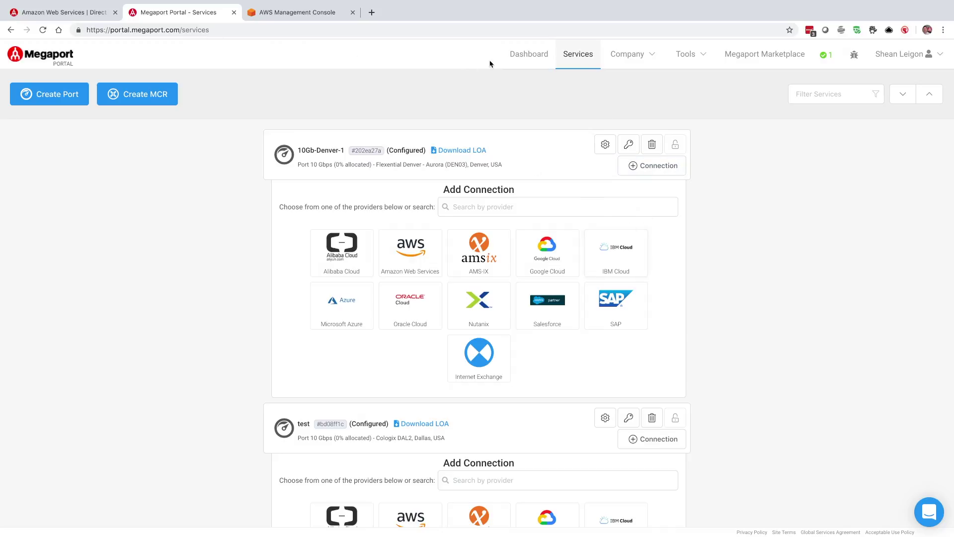
{"action": "left_click", "coordinate": [832, 94]}
{"action": "type", "text": "Denver"}
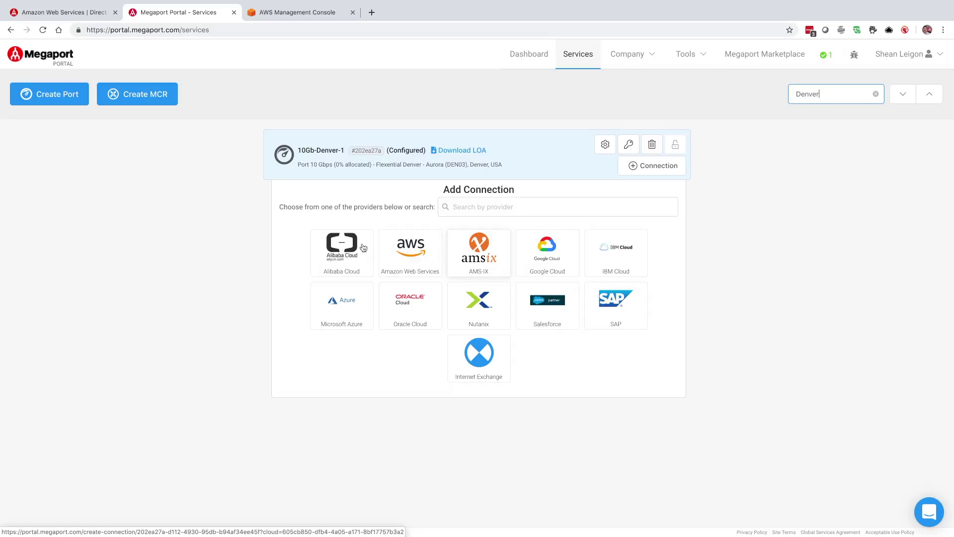
Step: Start an Amazon Web Services connection with US West (Denver) CoreSite DE1 as destination port
{"action": "left_click", "coordinate": [419, 244]}
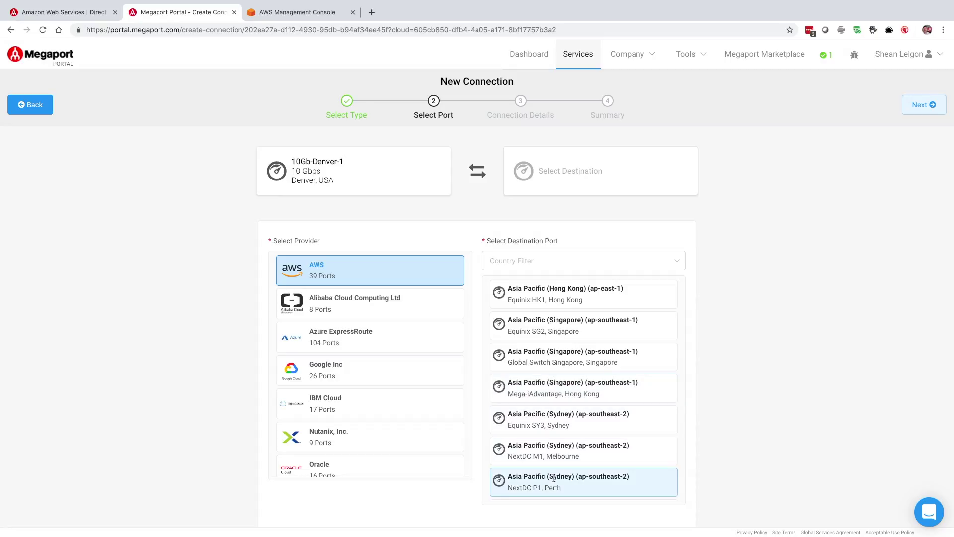
{"action": "scroll", "coordinate": [562, 466], "scroll_direction": "down", "scroll_amount": 1}
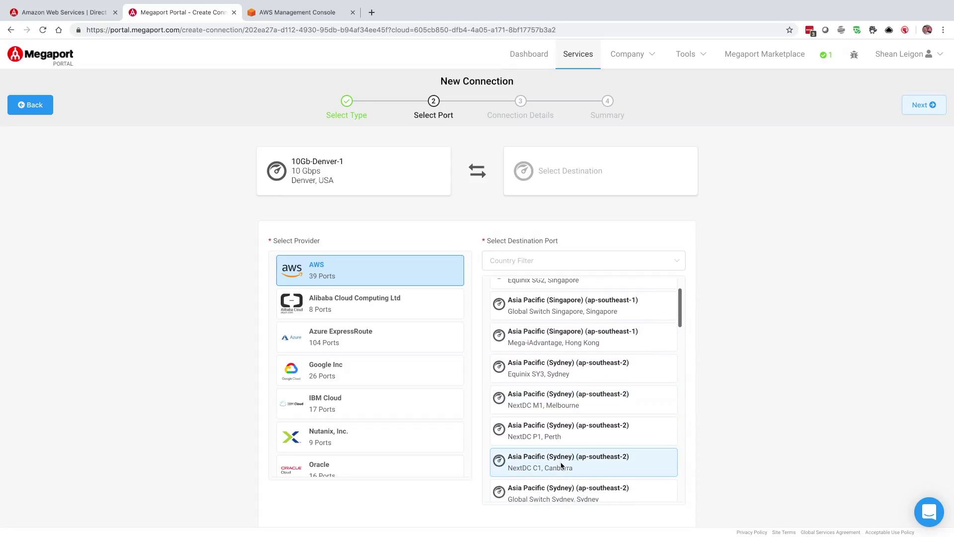
{"action": "scroll", "coordinate": [562, 465], "scroll_direction": "down", "scroll_amount": 10}
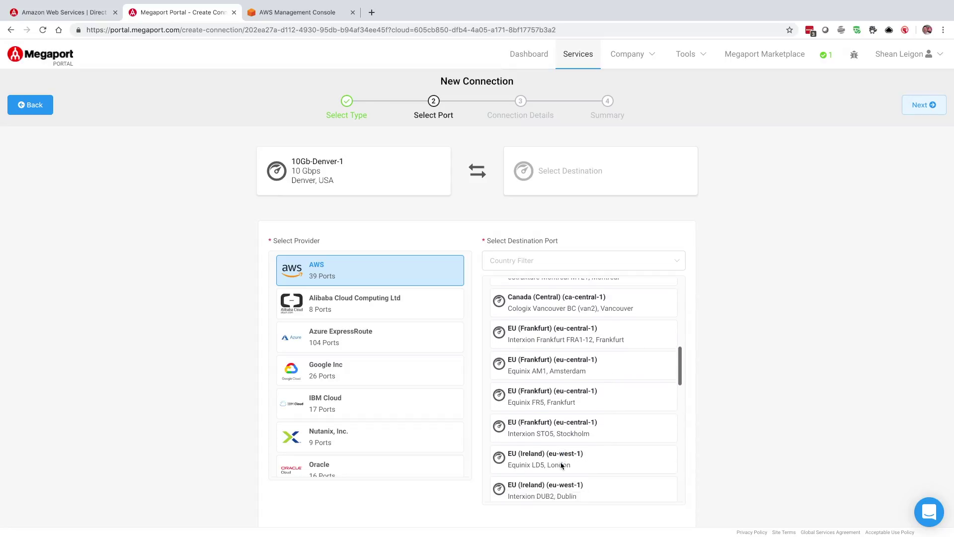
{"action": "scroll", "coordinate": [561, 465], "scroll_direction": "down", "scroll_amount": 10}
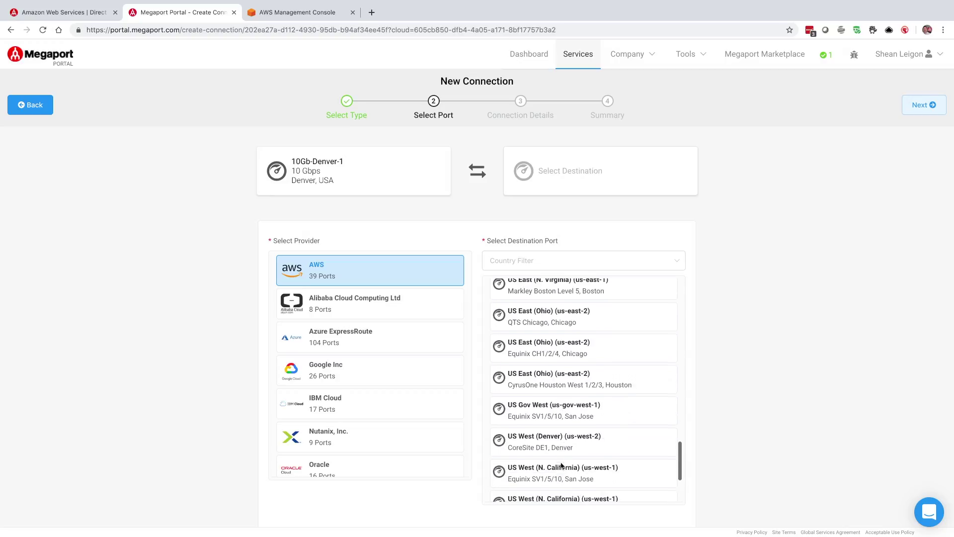
{"action": "scroll", "coordinate": [561, 465], "scroll_direction": "down", "scroll_amount": 3}
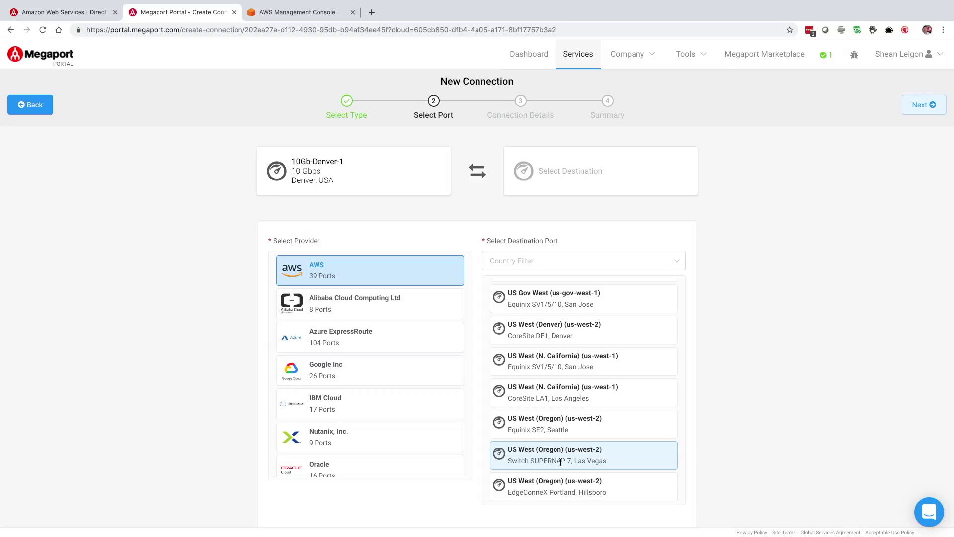
{"action": "scroll", "coordinate": [561, 462], "scroll_direction": "up", "scroll_amount": 4}
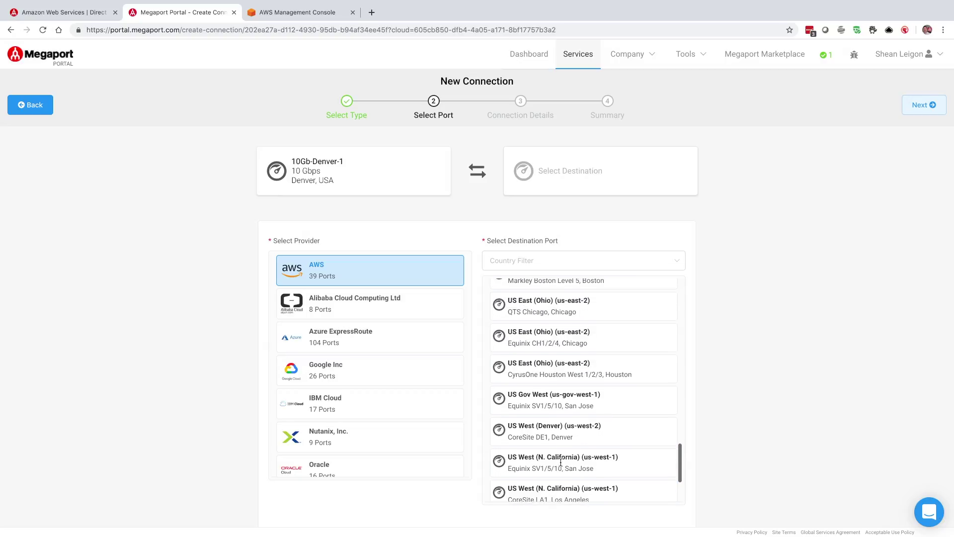
{"action": "scroll", "coordinate": [561, 462], "scroll_direction": "up", "scroll_amount": 6}
{"action": "scroll", "coordinate": [561, 464], "scroll_direction": "down", "scroll_amount": 8}
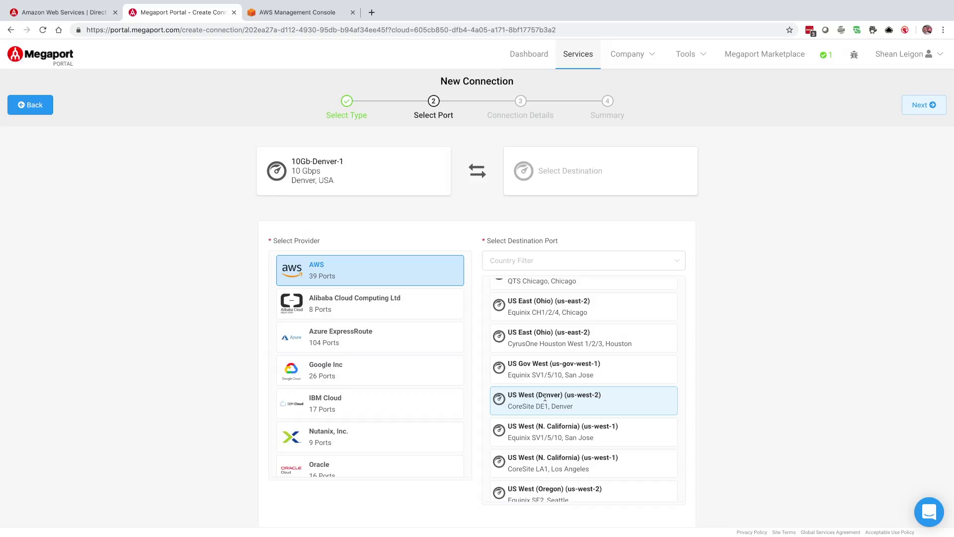
{"action": "left_click", "coordinate": [545, 397]}
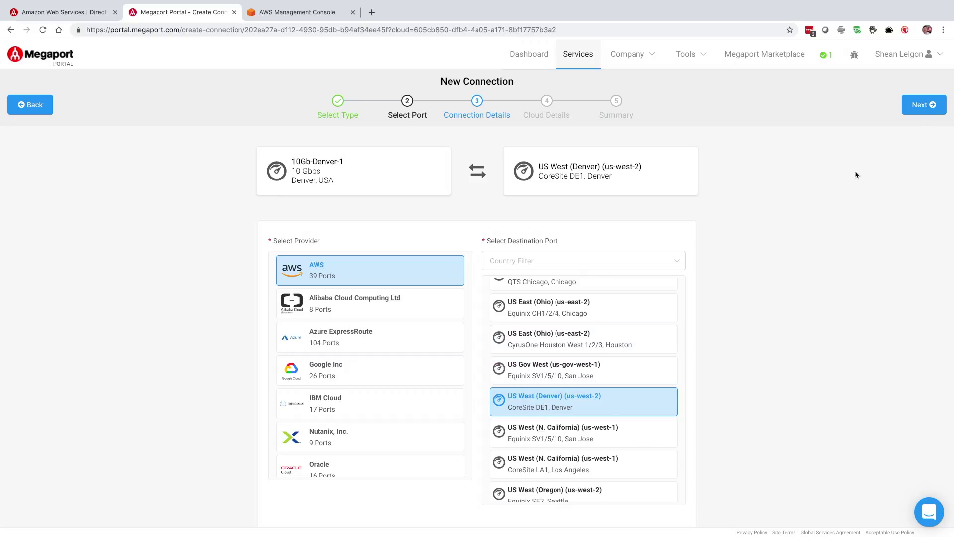
Step: Move to connection details and name the connection 'VXCtoAWS-USWest-2'
{"action": "left_click", "coordinate": [918, 106]}
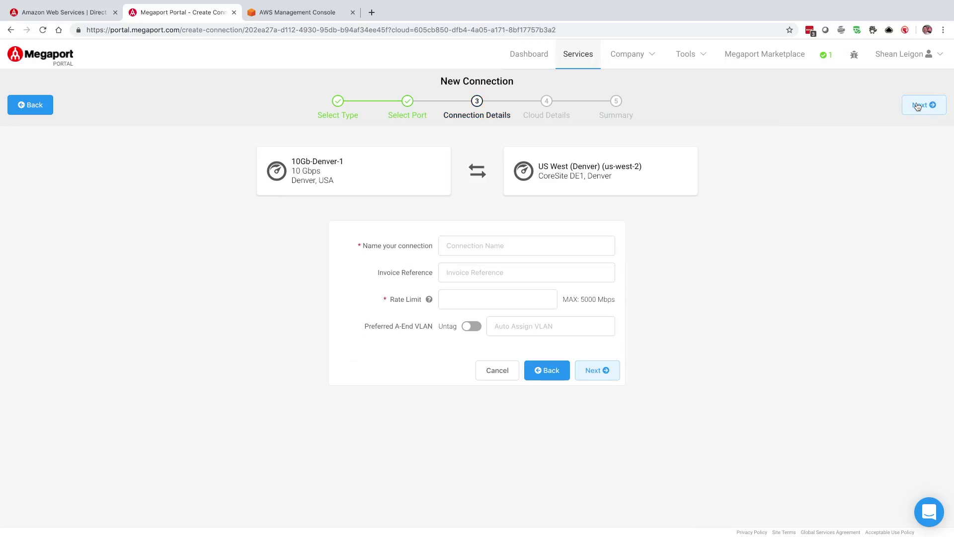
{"action": "left_click", "coordinate": [532, 245]}
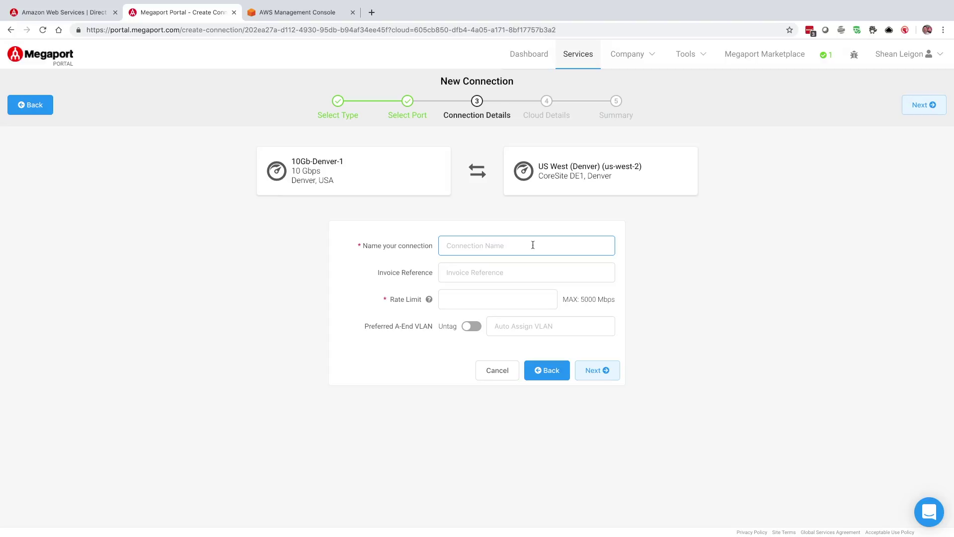
{"action": "type", "text": "VXCtoAWS-USWest-2"}
{"action": "left_click", "coordinate": [490, 275]}
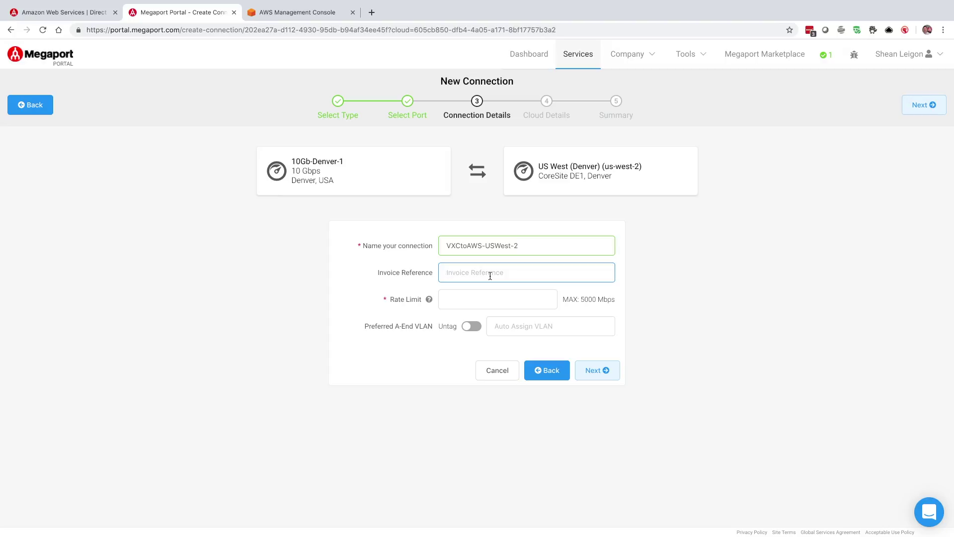
Step: Enter a 1000 Mbps rate limit for the connection
{"action": "left_click", "coordinate": [469, 295]}
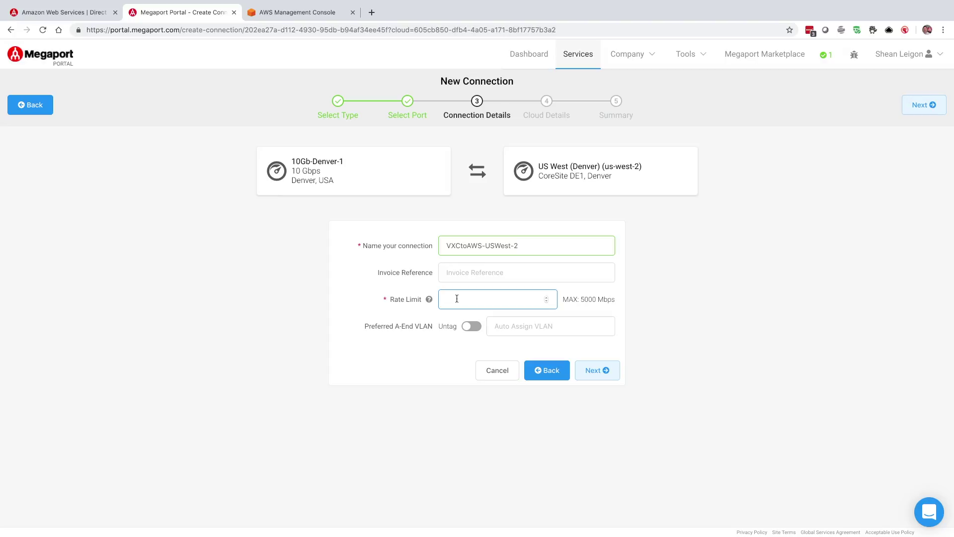
{"action": "type", "text": "000"}
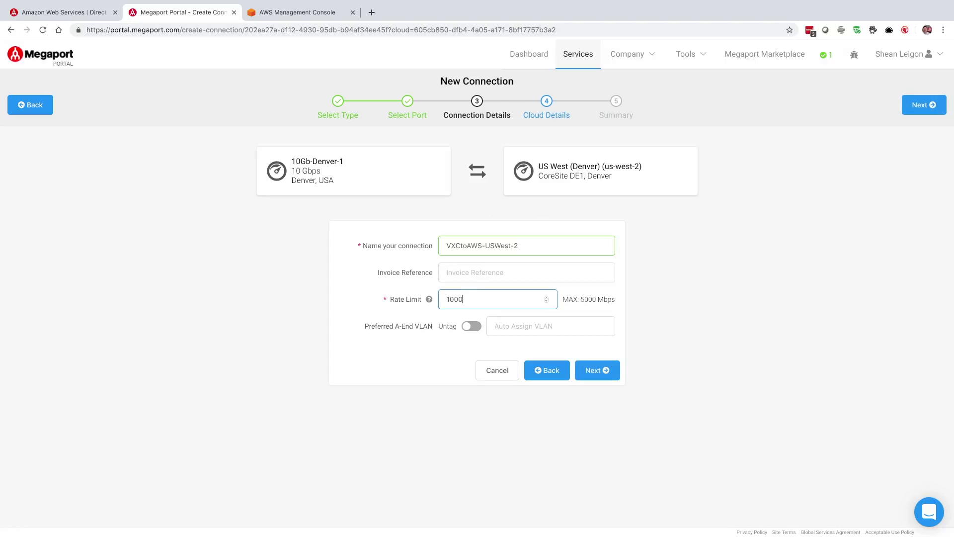
Step: Confirm the 1000 Mbps rate limit and continue to the AWS Cloud Details form
{"action": "left_click", "coordinate": [441, 350]}
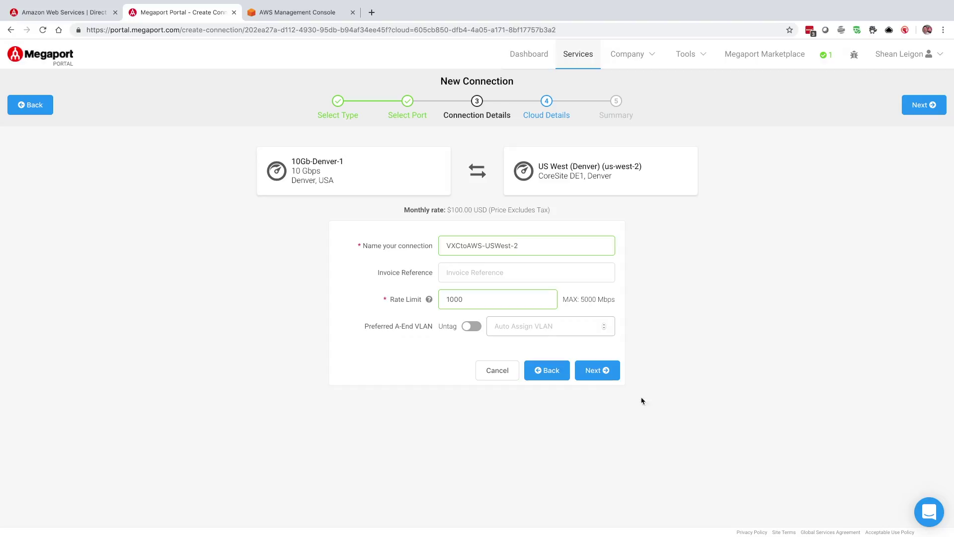
{"action": "left_click", "coordinate": [581, 374]}
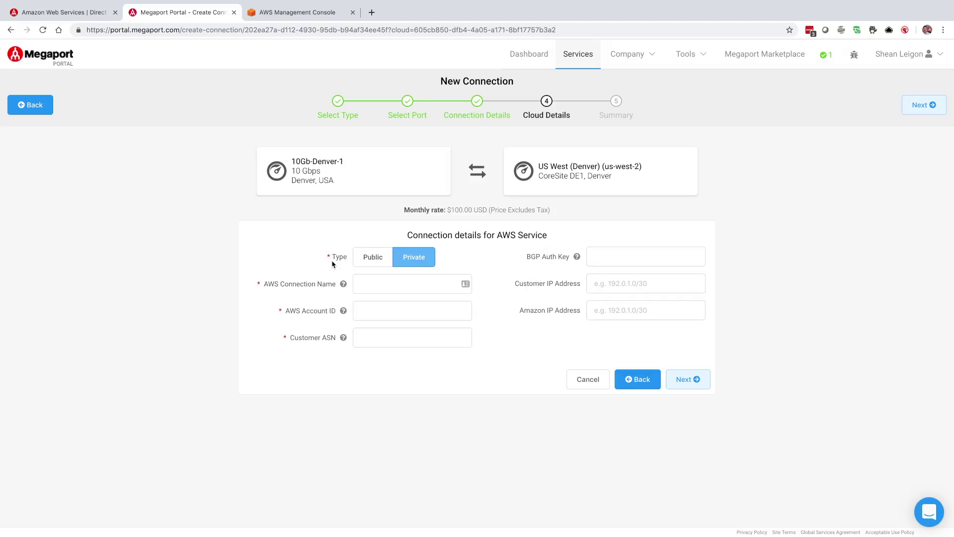
{"action": "left_click", "coordinate": [379, 269]}
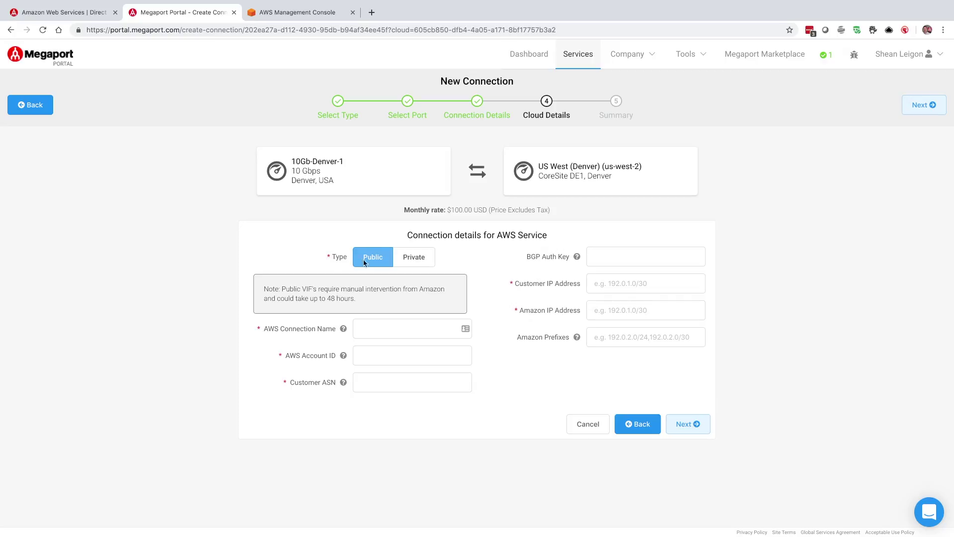
{"action": "left_click", "coordinate": [416, 257]}
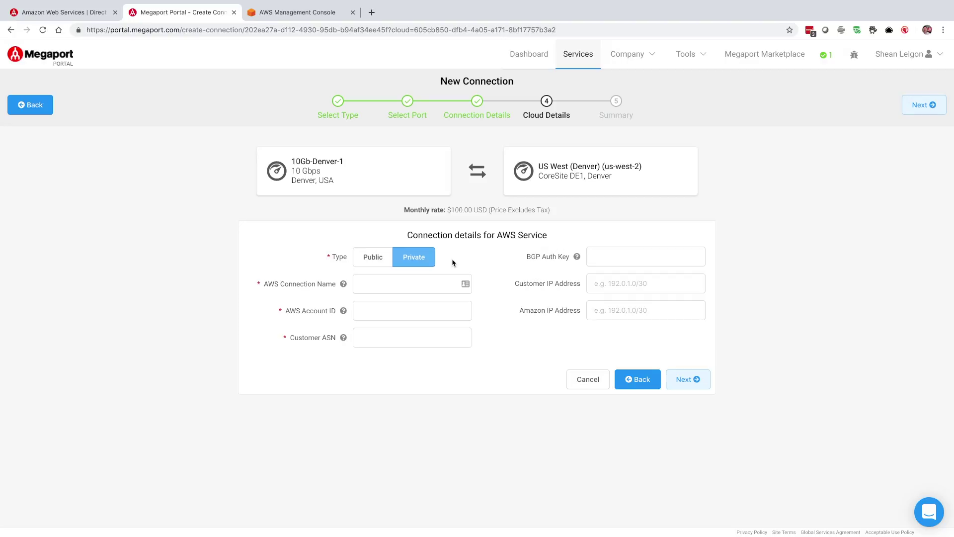
Step: Enter 'VXCtoAWS-USWest-2' as the AWS Connection Name
{"action": "left_click", "coordinate": [360, 281]}
{"action": "type", "text": "VXCtoAWS-"}
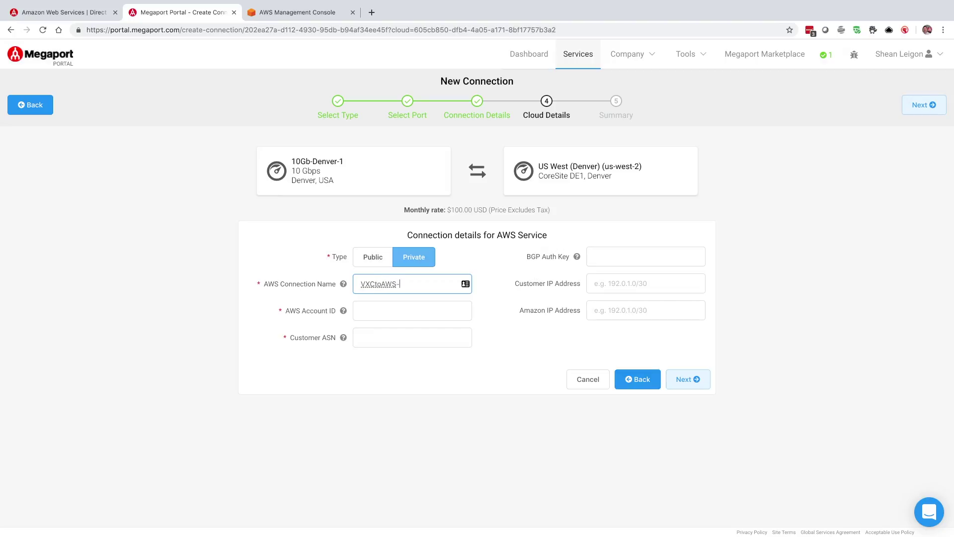
{"action": "type", "text": "USWest-2"}
{"action": "left_click", "coordinate": [389, 313]}
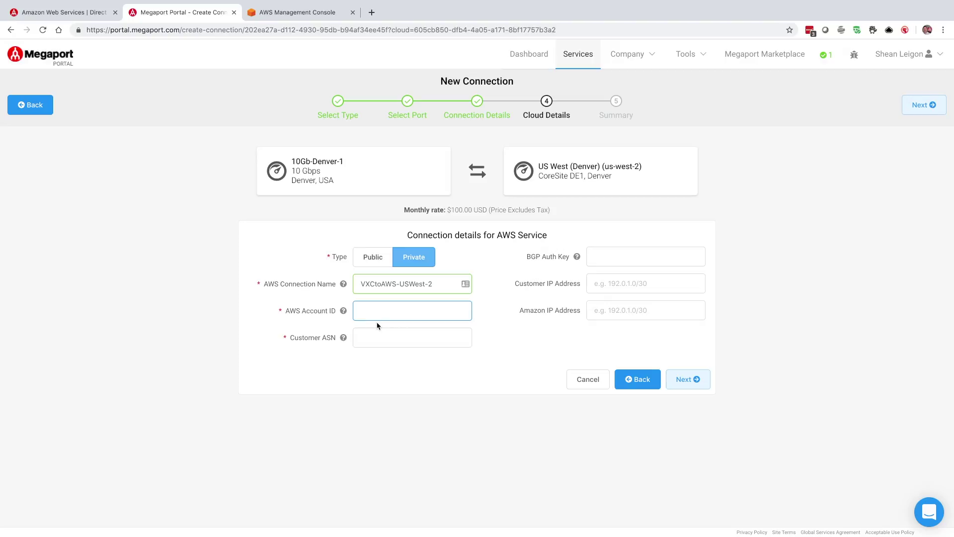
Step: Copy the account ID from AWS account settings, then close that page and return to Megaport
{"action": "left_click", "coordinate": [275, 20]}
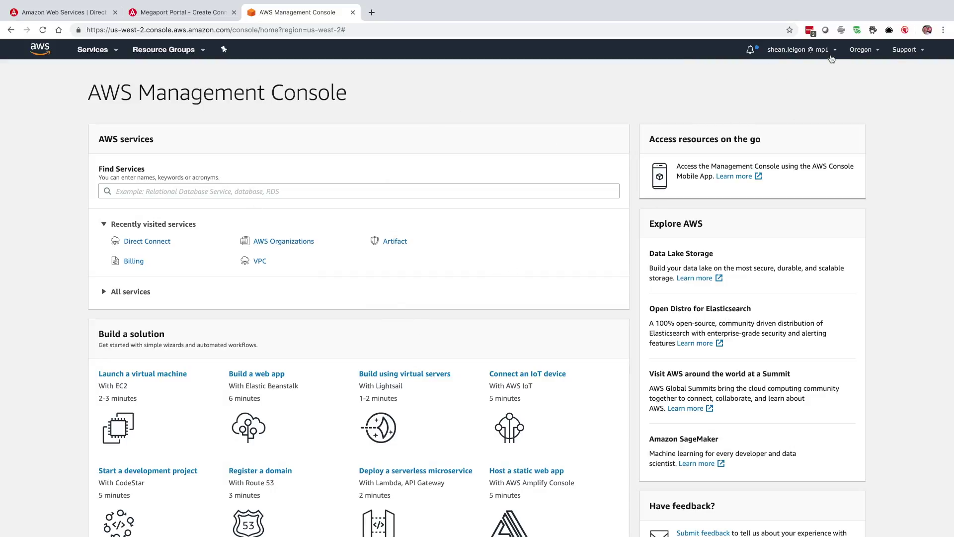
{"action": "left_click", "coordinate": [807, 51]}
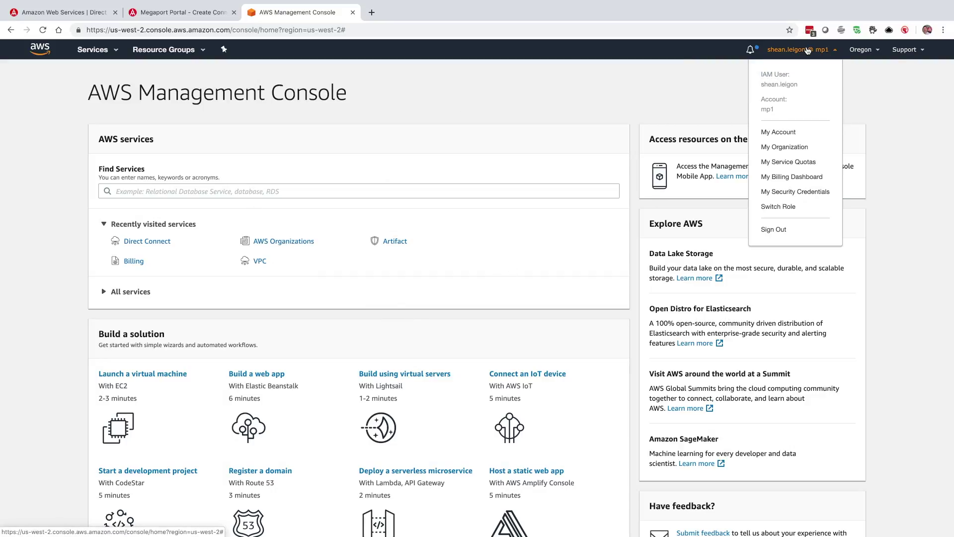
{"action": "left_click", "coordinate": [770, 133]}
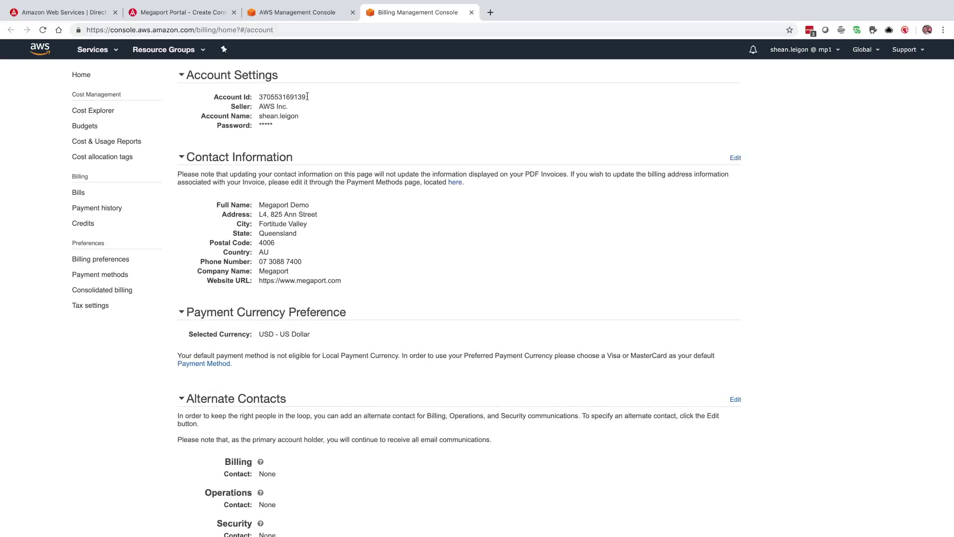
{"action": "left_click_drag", "start_coordinate": [307, 97], "coordinate": [261, 94]}
{"action": "key", "text": "super+c"}
{"action": "mouse_move", "coordinate": [184, 3]}
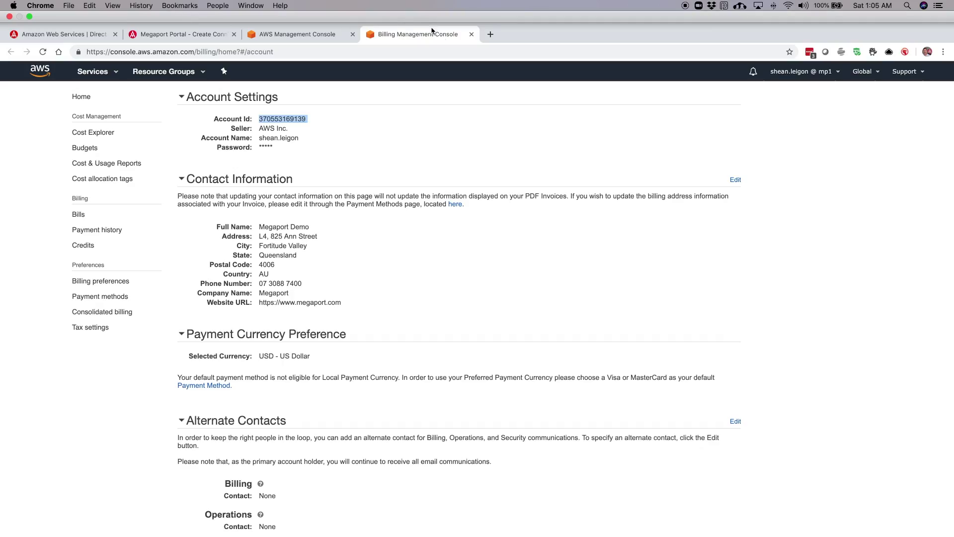
{"action": "left_click", "coordinate": [471, 34]}
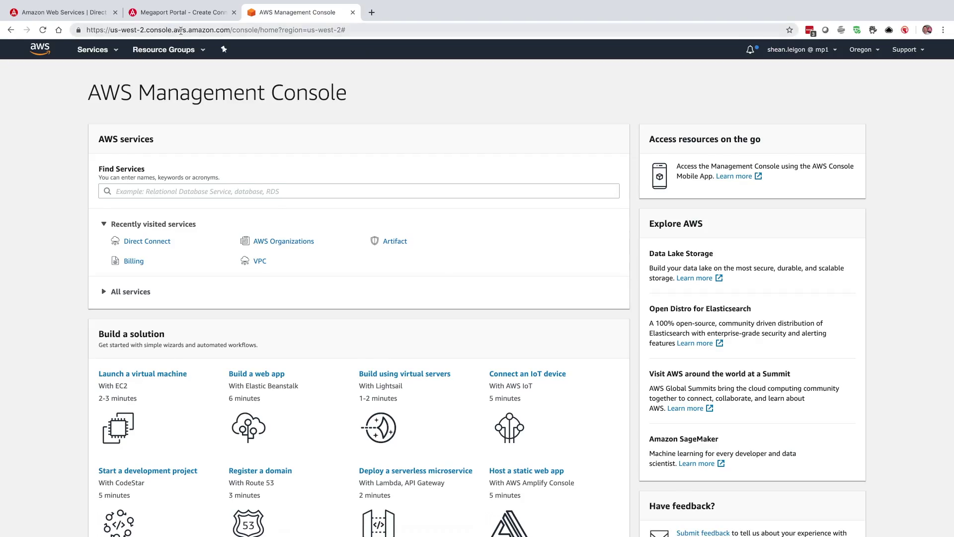
{"action": "left_click", "coordinate": [193, 17]}
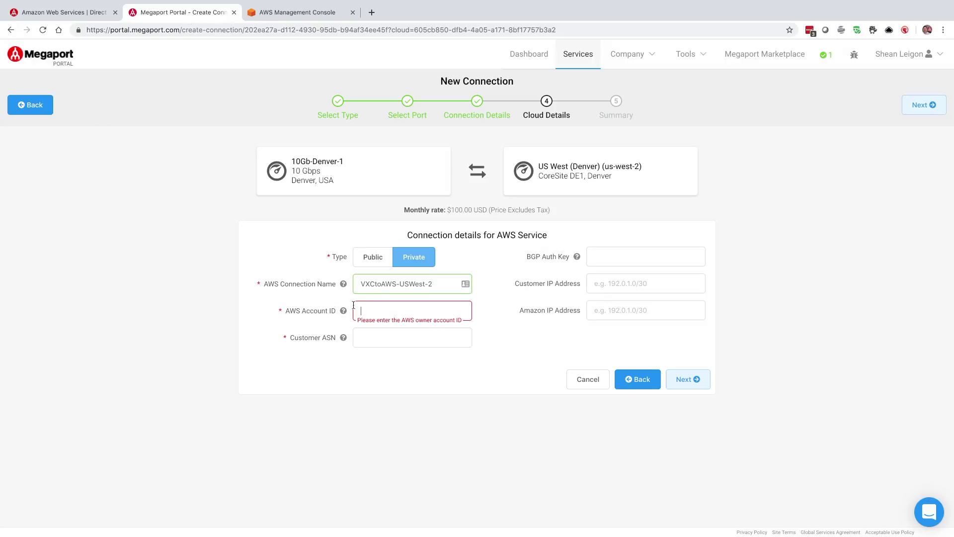
Step: Paste the AWS account ID and set Customer ASN to 65100
{"action": "key", "text": "super+v"}
{"action": "left_click", "coordinate": [402, 334]}
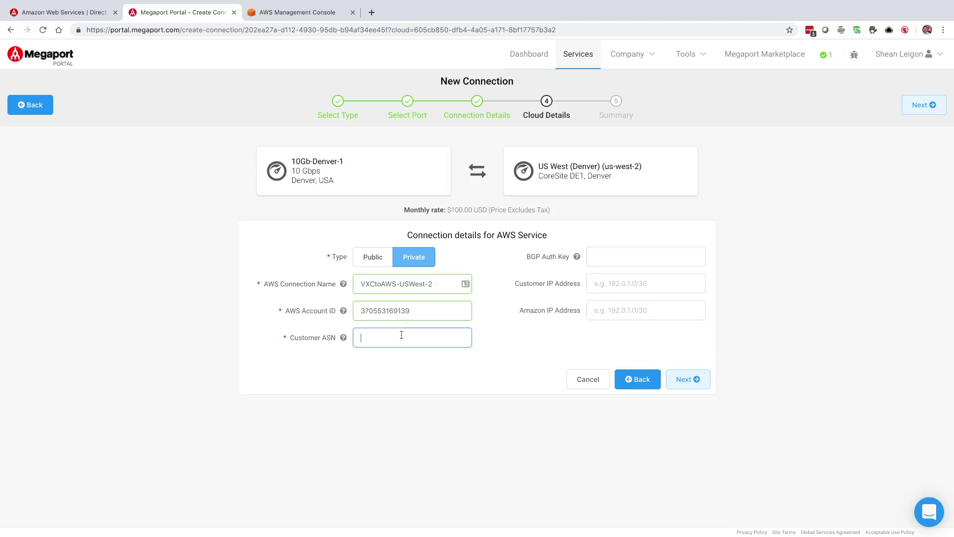
{"action": "type", "text": "65100"}
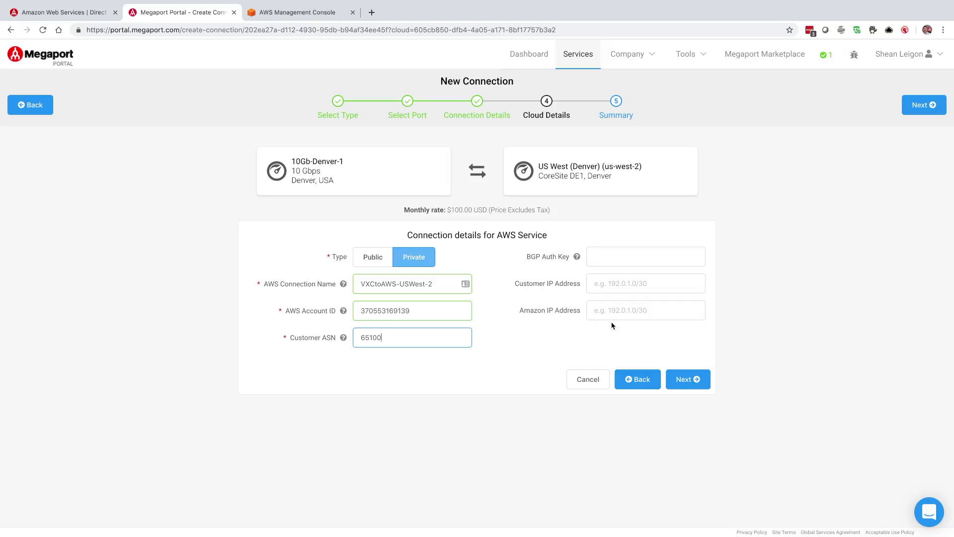
Step: Review the AWS details in the summary, add the VXC, and place the order
{"action": "left_click", "coordinate": [699, 388]}
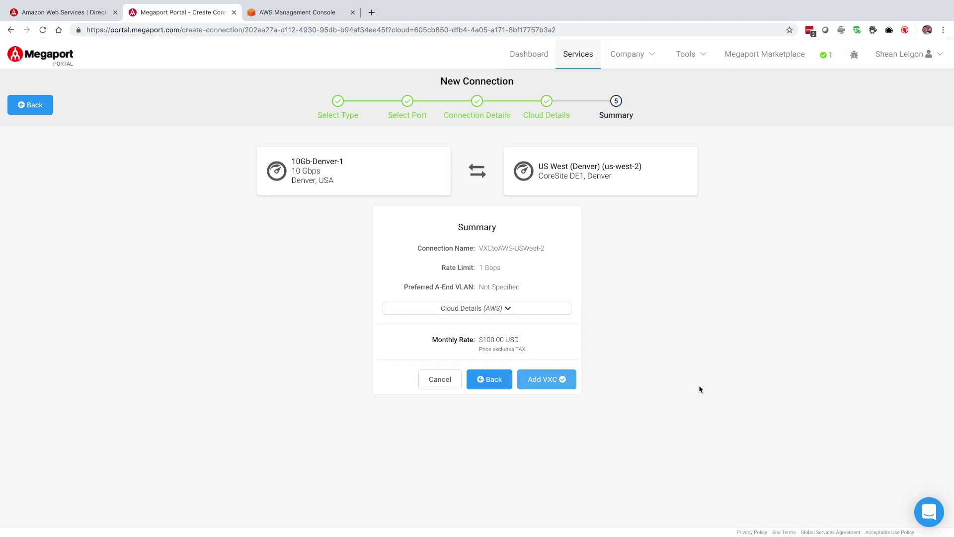
{"action": "left_click", "coordinate": [487, 310]}
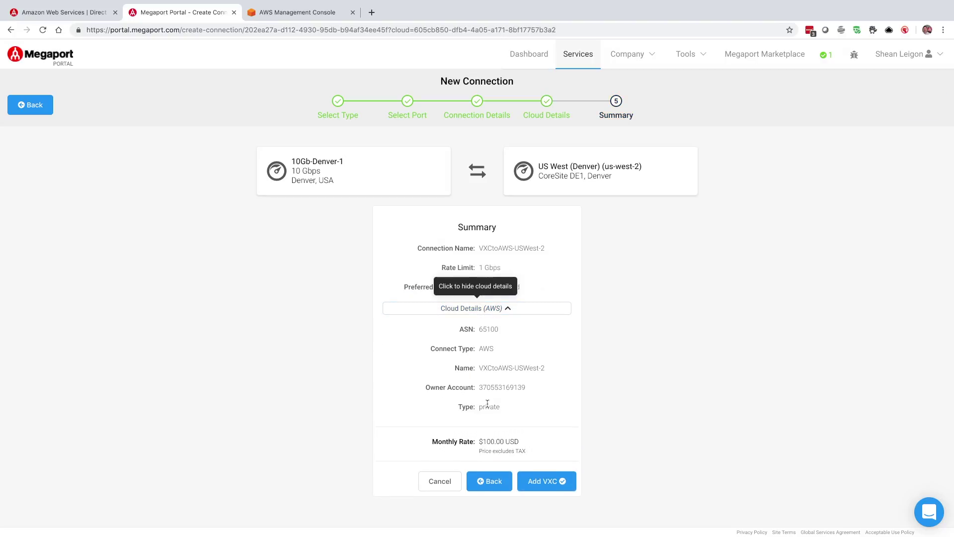
{"action": "left_click", "coordinate": [535, 482]}
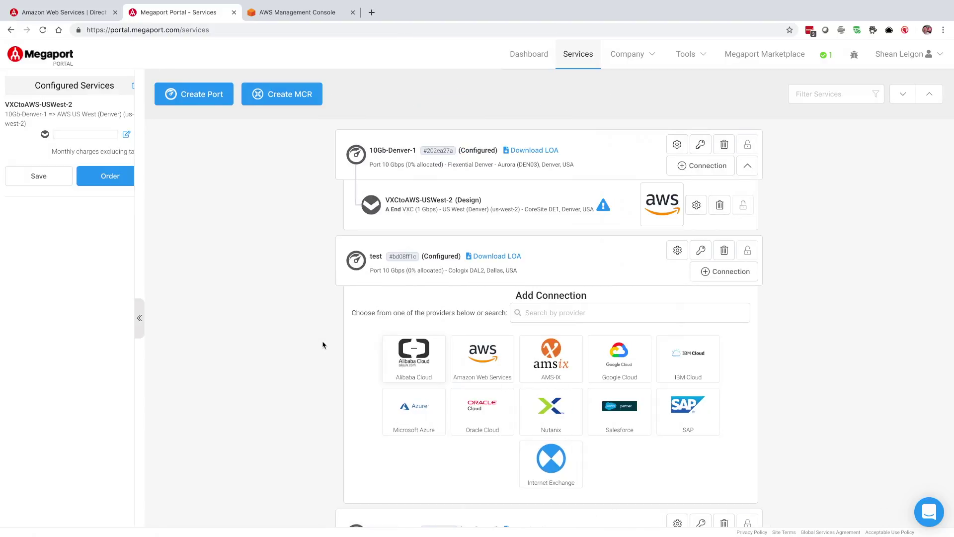
{"action": "left_click", "coordinate": [113, 188]}
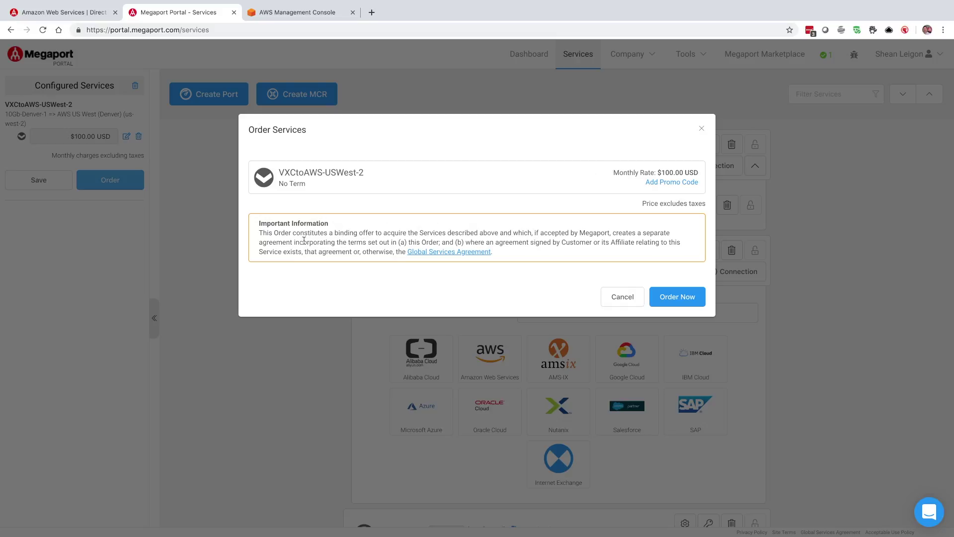
{"action": "left_click", "coordinate": [671, 294]}
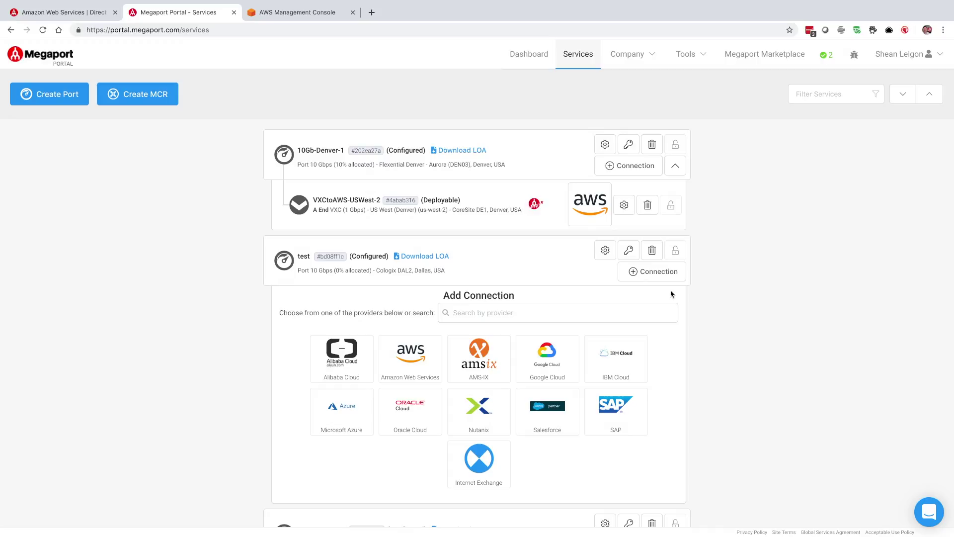
Step: Filter the services list by 'Denver', correcting a stray typed character
{"action": "left_click", "coordinate": [805, 95]}
{"action": "type", "text": "DEn"}
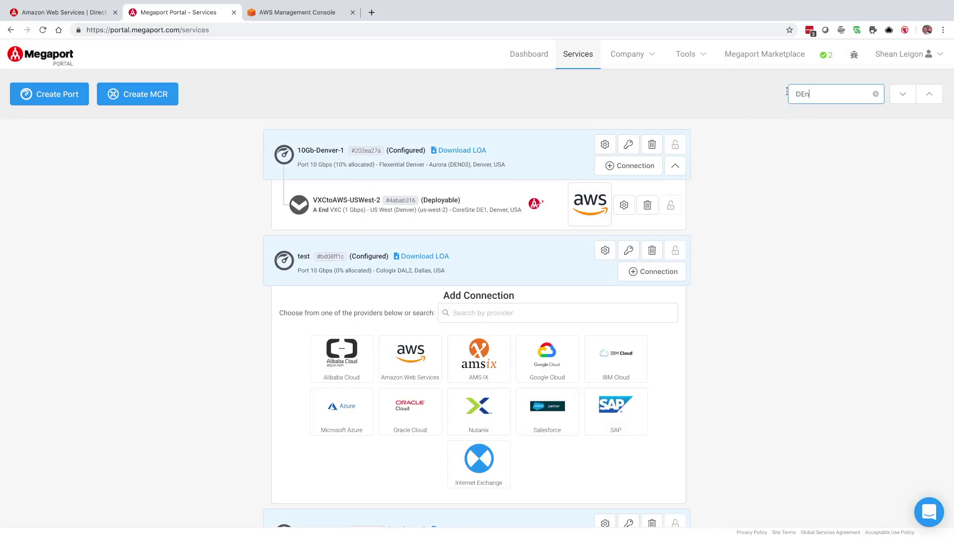
{"action": "type", "text": "ver"}
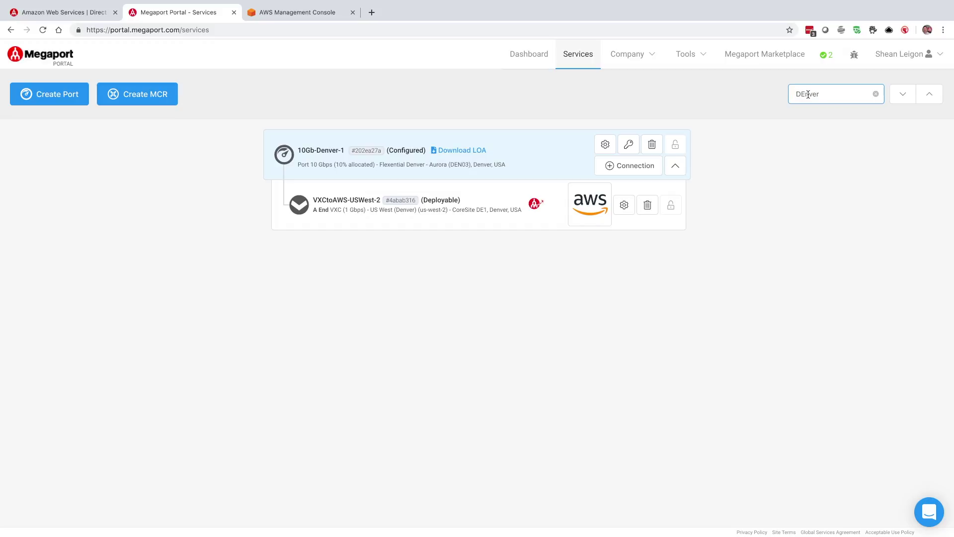
{"action": "type", "text": "0"}
{"action": "key", "text": "BackSpace"}
{"action": "left_click", "coordinate": [398, 202]}
Step: In the AWS console, search services for 'DirectCon' and open Direct Connect's Connections page
{"action": "left_click", "coordinate": [292, 15]}
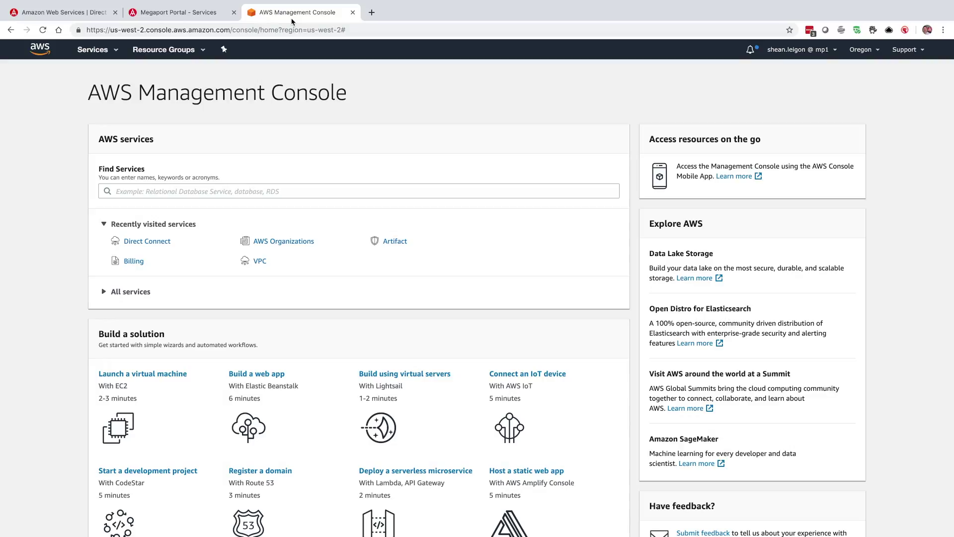
{"action": "left_click", "coordinate": [162, 192]}
{"action": "type", "text": "DirectCon"}
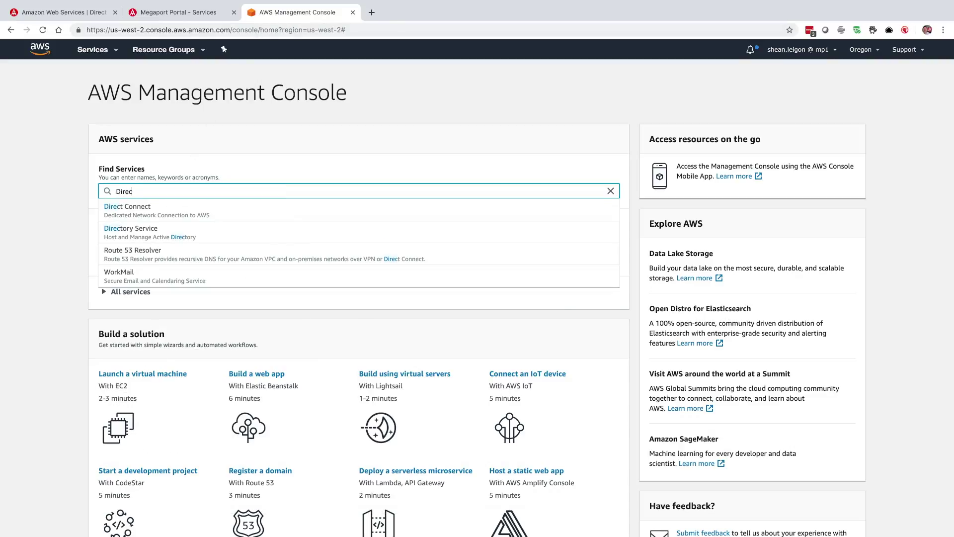
{"action": "left_click", "coordinate": [160, 209]}
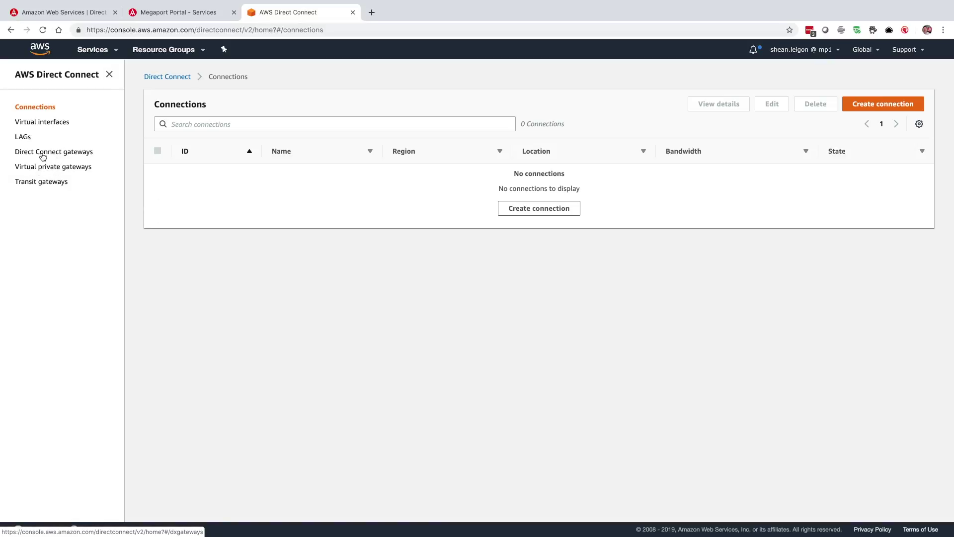
Step: Filter the Direct Connect gateways by 'DXGW1' and open KB DXGW1's details
{"action": "left_click", "coordinate": [43, 156]}
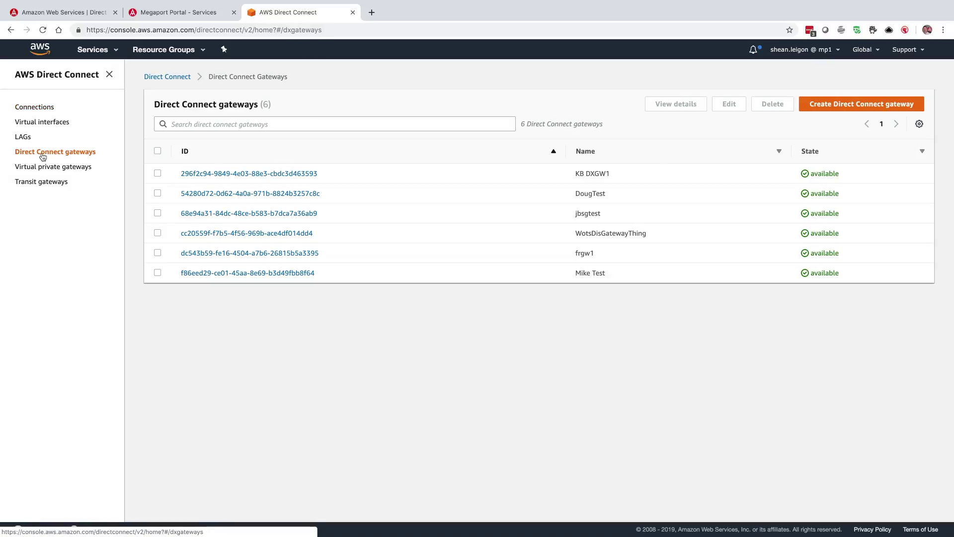
{"action": "left_click", "coordinate": [201, 124]}
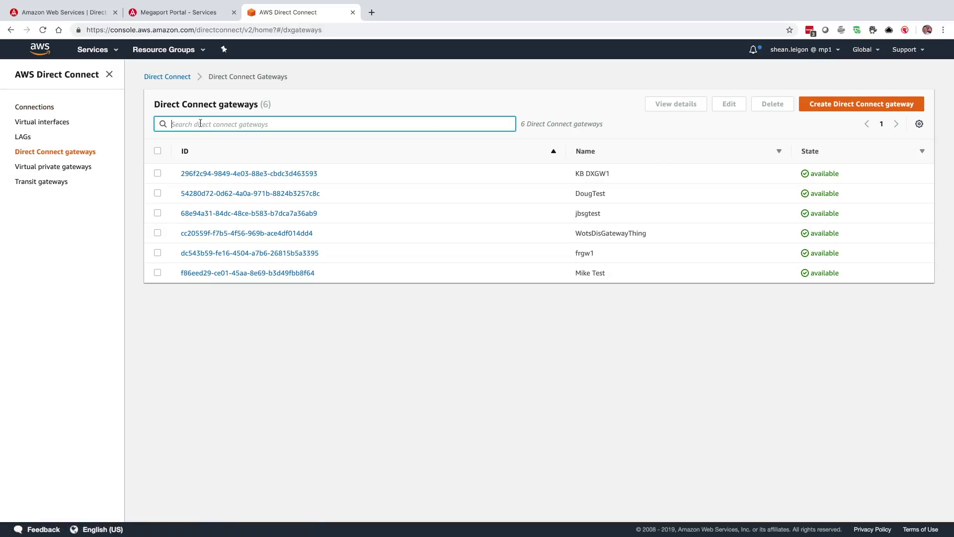
{"action": "type", "text": "DXGW1"}
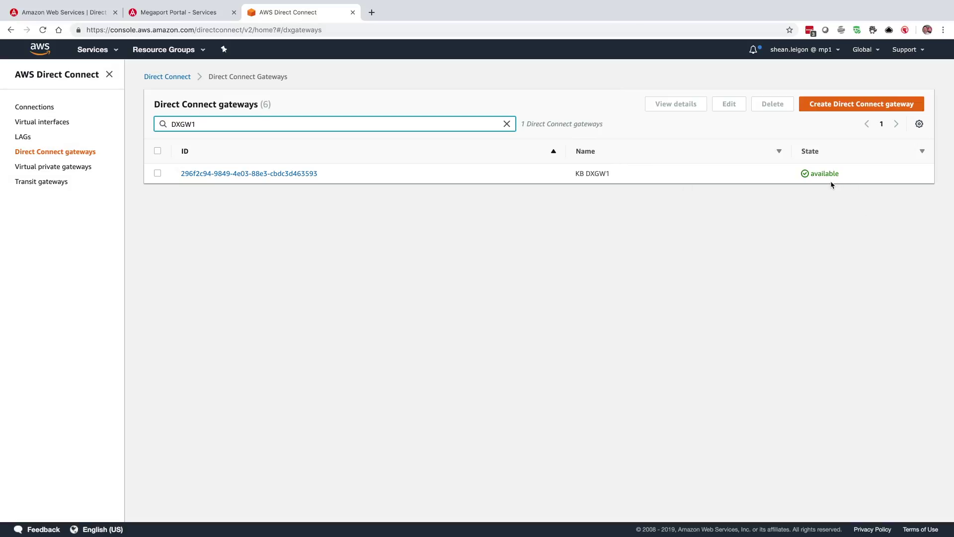
{"action": "left_click", "coordinate": [215, 174]}
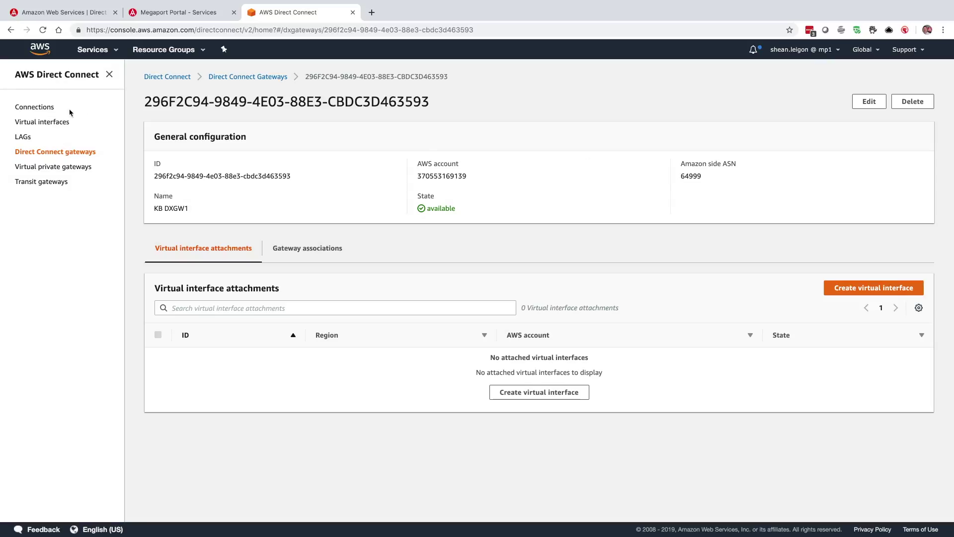
Step: Filter virtual interfaces by 'VXC' and open VXCtoAWS-USWest-2 (dxvif-fgcrfrwo)
{"action": "left_click", "coordinate": [48, 123]}
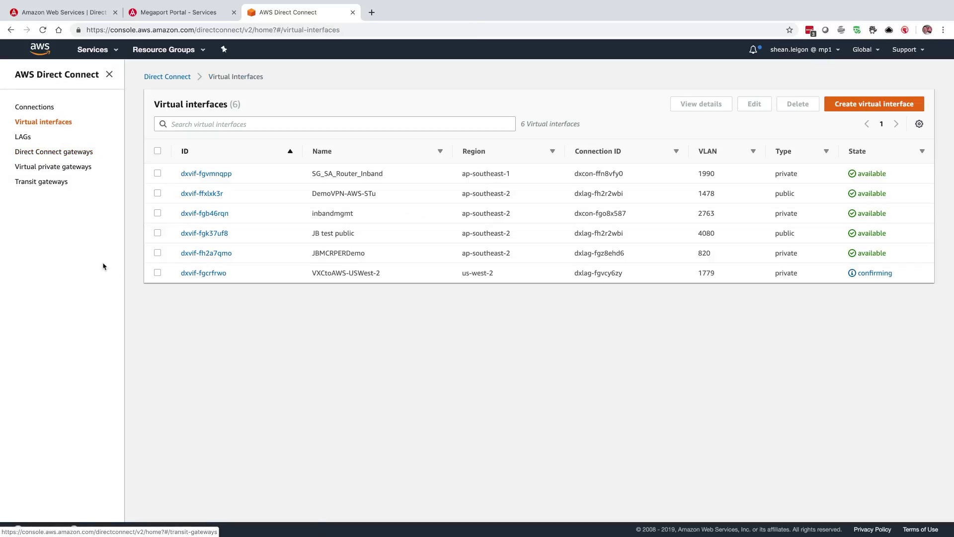
{"action": "left_click", "coordinate": [256, 121]}
{"action": "type", "text": "VXC"}
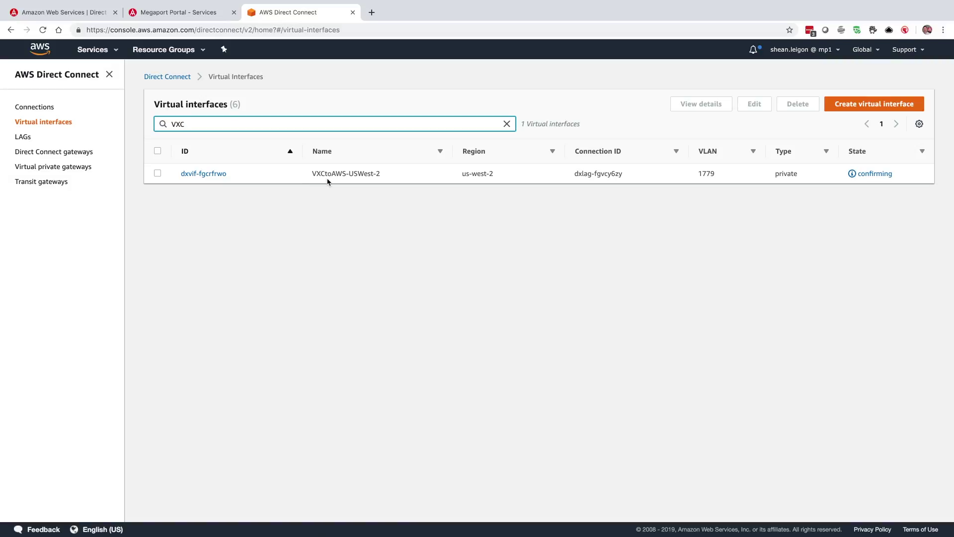
{"action": "left_click", "coordinate": [196, 173]}
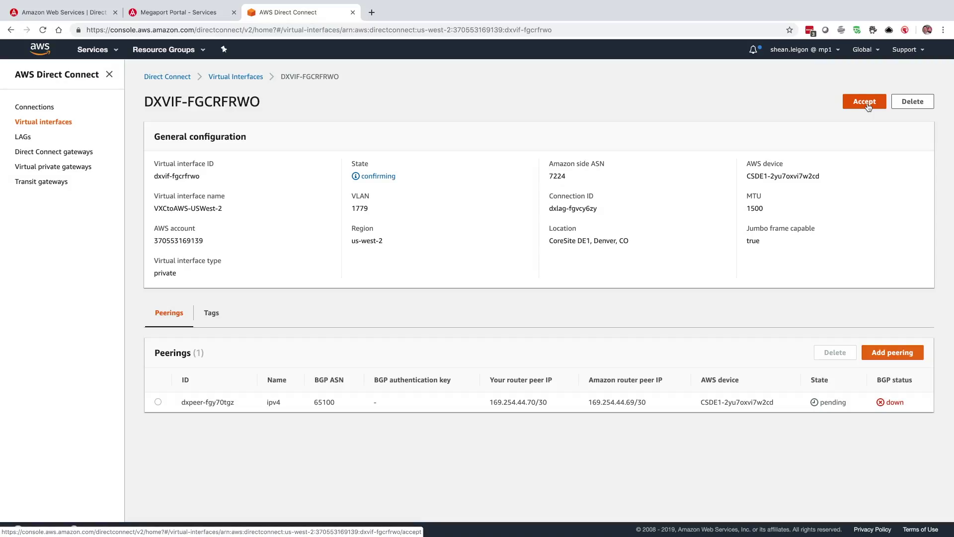
Step: Accept VXCtoAWS-USWest-2 as a Direct Connect gateway interface attached to KB DXGW1
{"action": "left_click", "coordinate": [865, 102]}
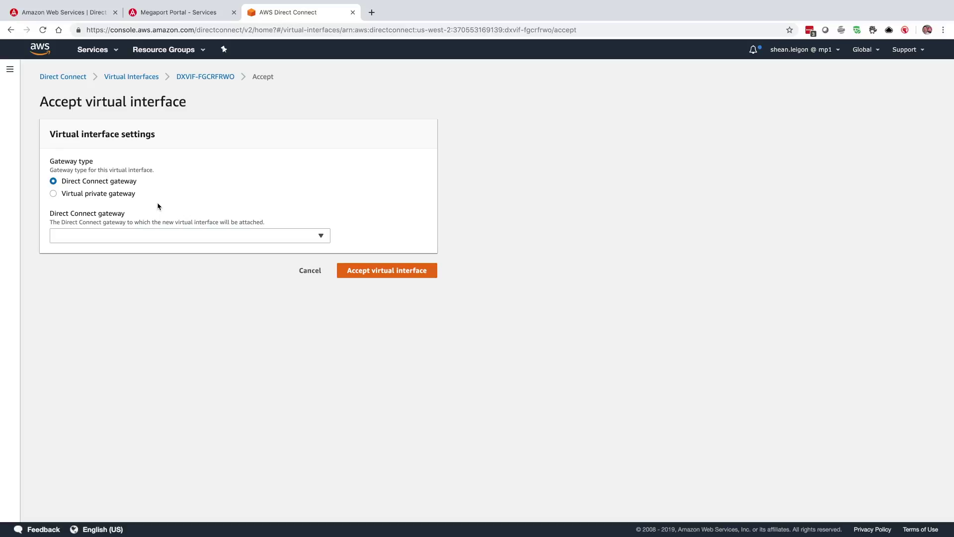
{"action": "left_click", "coordinate": [91, 244]}
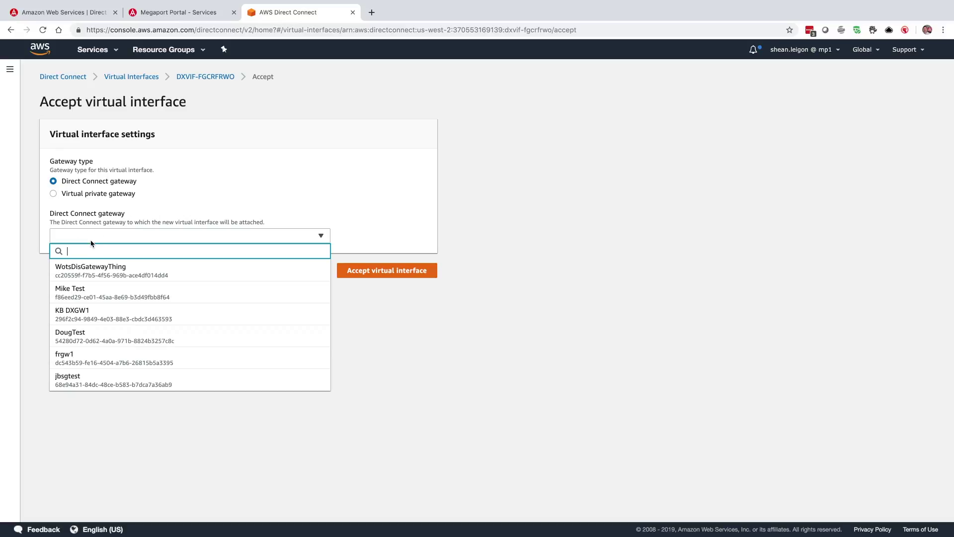
{"action": "left_click", "coordinate": [71, 318]}
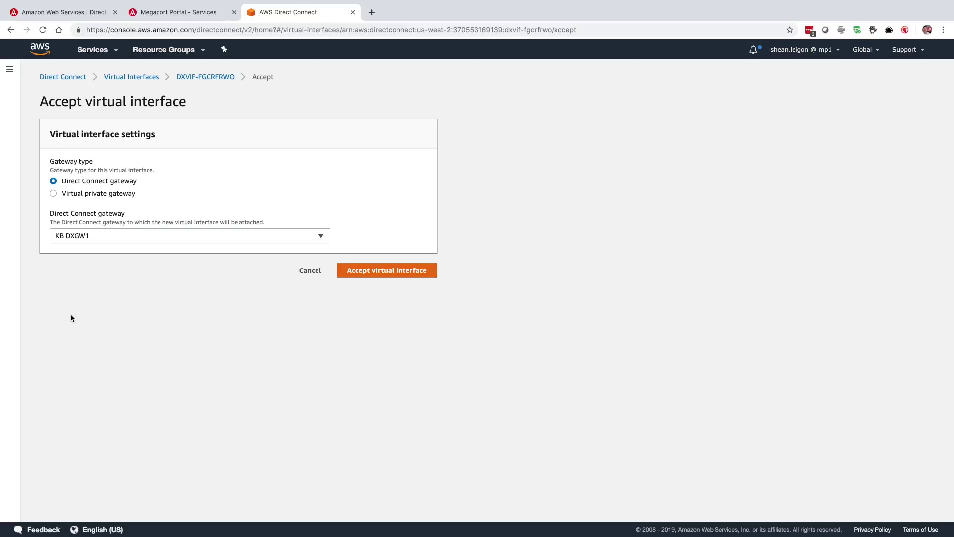
{"action": "left_click", "coordinate": [366, 271]}
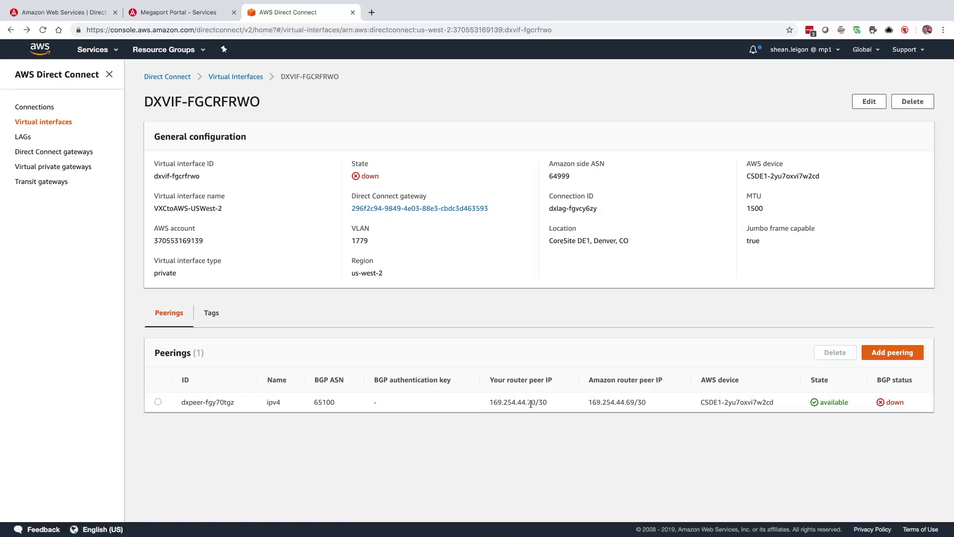
Step: Back in Megaport Portal, open VXCtoAWS-USWest-2's settings from the Denver services list
{"action": "left_click", "coordinate": [163, 17]}
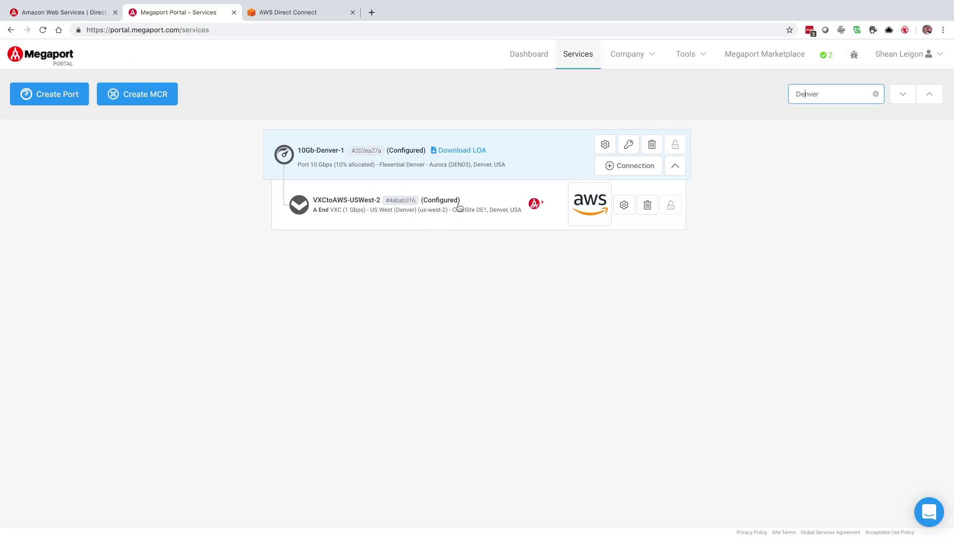
{"action": "left_click", "coordinate": [305, 208]}
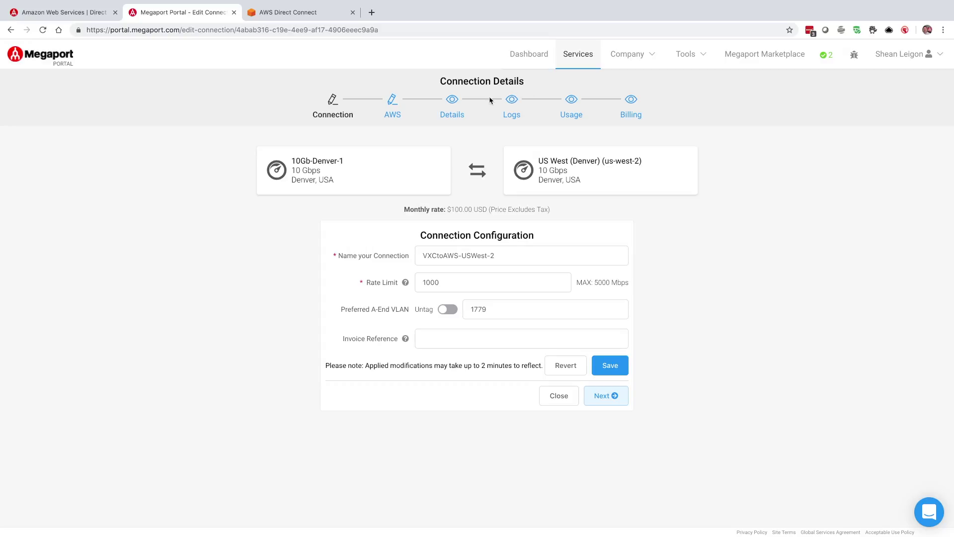
Step: Unlock the VXC's AWS details and review the BGP key, IPs 169.254.44.70/30 and 169.254.44.69/30, and ASN 65100
{"action": "left_click", "coordinate": [392, 110]}
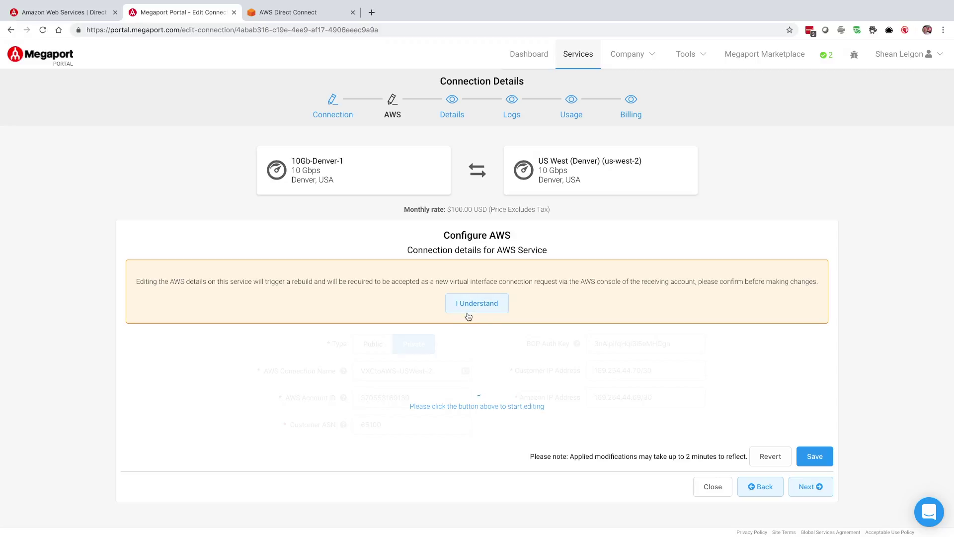
{"action": "left_click", "coordinate": [467, 312]}
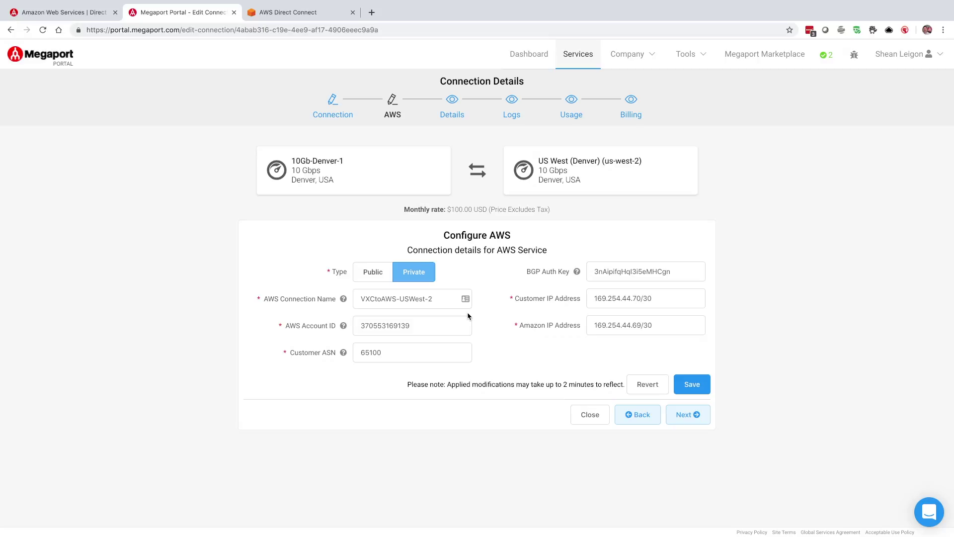
{"action": "left_click", "coordinate": [677, 274]}
{"action": "left_click", "coordinate": [599, 298]}
{"action": "left_click", "coordinate": [611, 321]}
{"action": "left_click", "coordinate": [385, 357]}
Step: Close the Edit Connection page to return to the Services list
{"action": "left_click", "coordinate": [596, 419]}
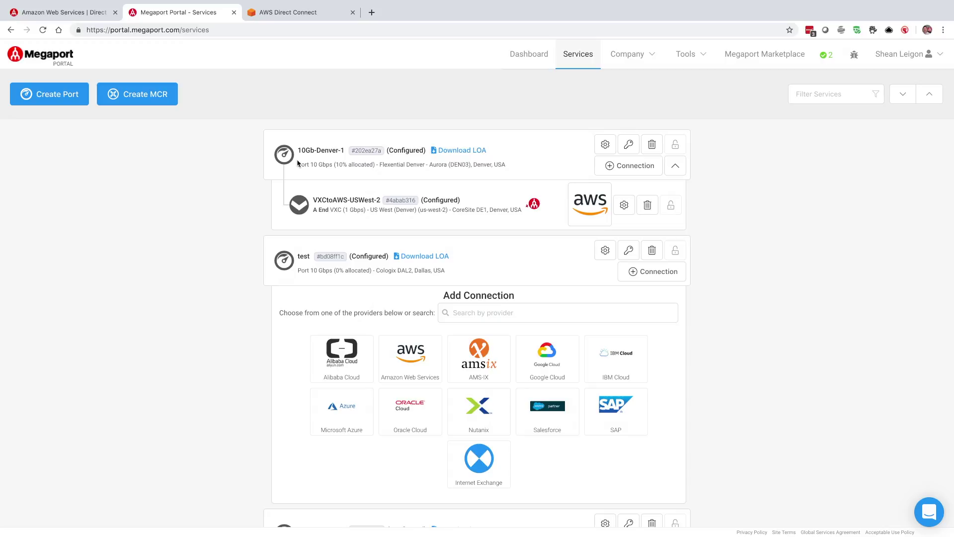
{"action": "mouse_move", "coordinate": [705, 63]}
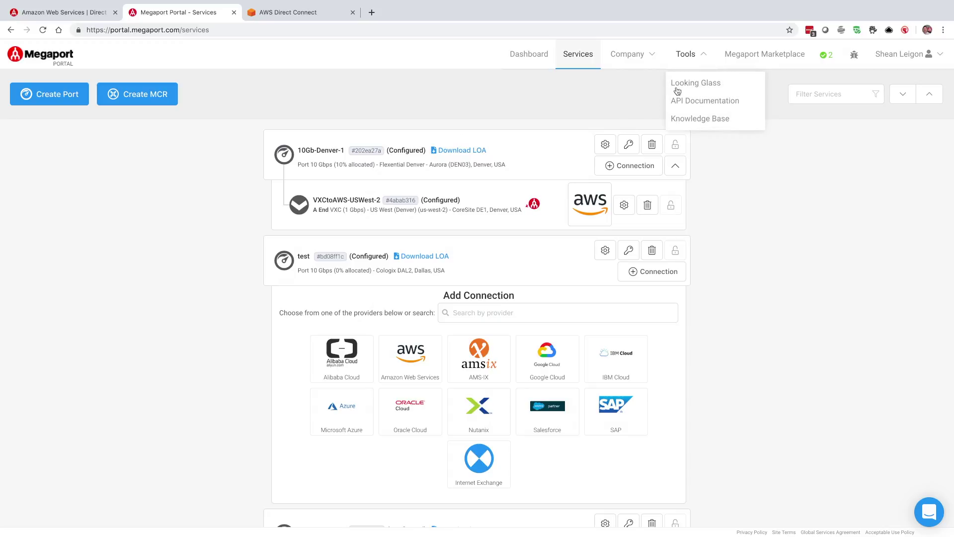